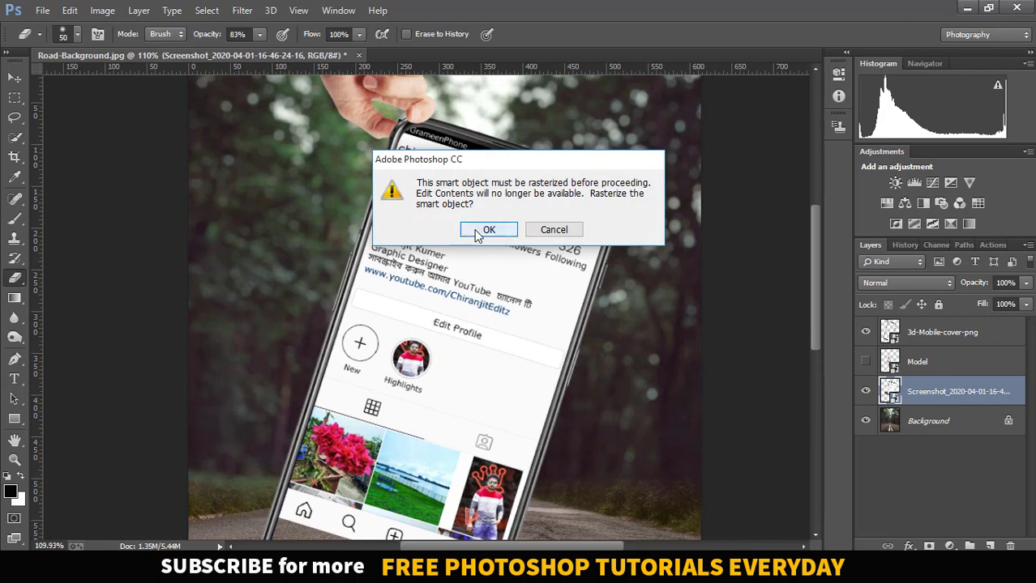
- Rasterize the screenshot layer and set the Eraser to a hard round 50 px brush with 100% hardness and 100% opacity
drag(393, 110, 374, 105)
click(259, 34)
drag(264, 53, 276, 53)
right_click(393, 108)
click(445, 215)
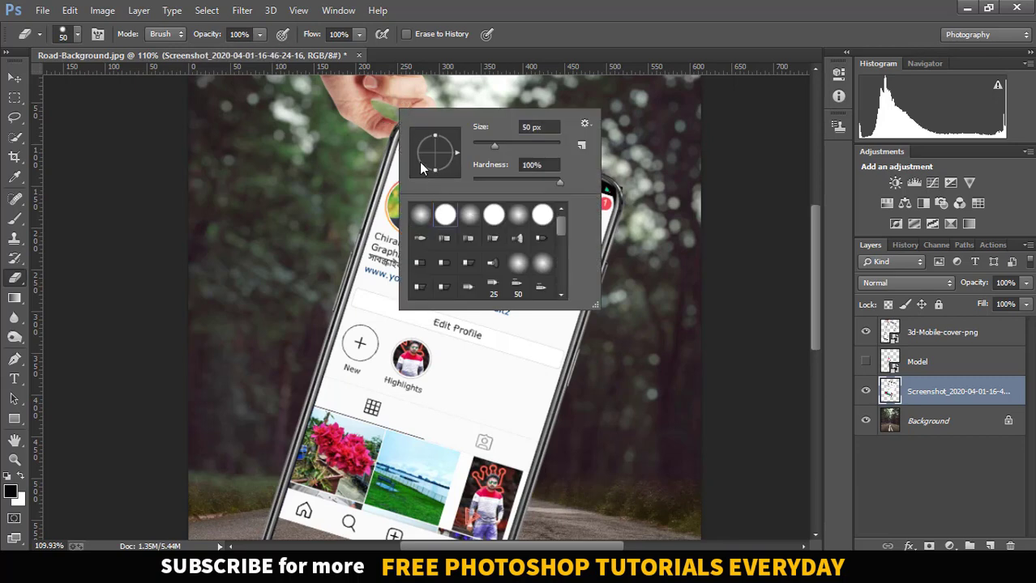
key(Return)
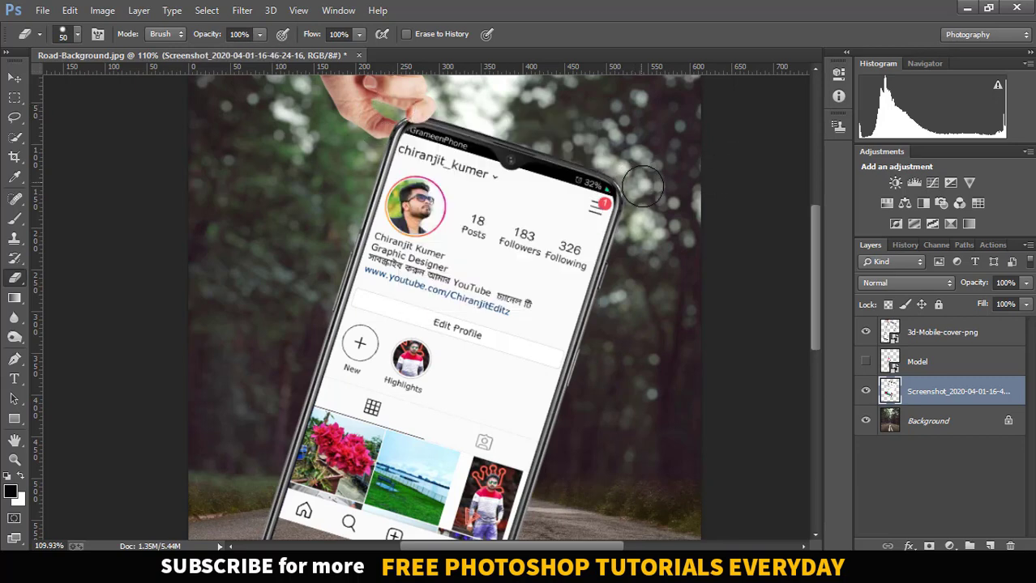
- Show the Model layer and erase the lower part of the screenshot inside the phone, up to just below the profile text
scroll(644, 208, down, 5)
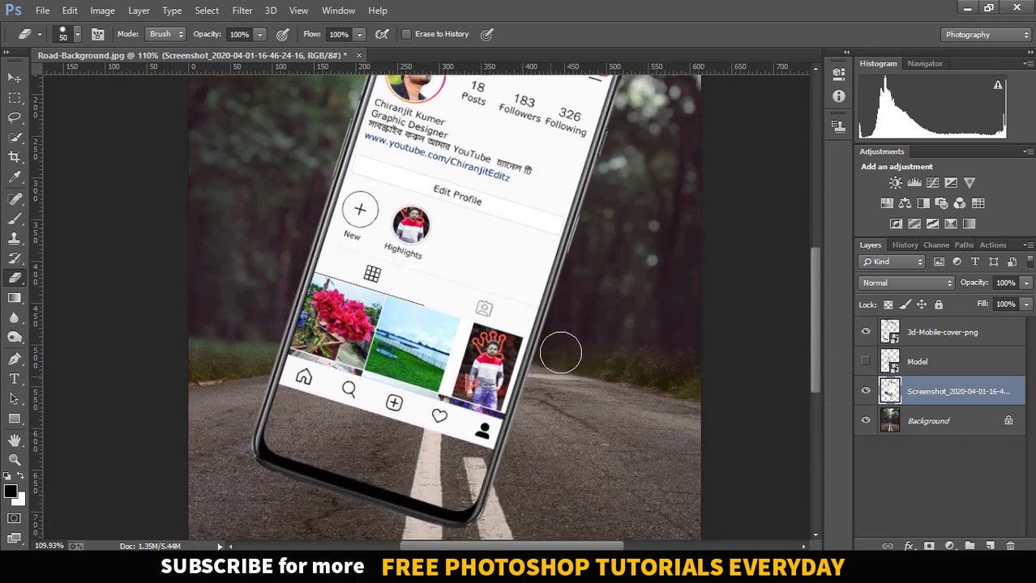
scroll(755, 399, down, 3)
mouse_move(308, 422)
mouse_down()
mouse_move(339, 357)
mouse_move(328, 413)
mouse_move(387, 381)
mouse_move(414, 421)
mouse_move(394, 417)
mouse_move(473, 409)
mouse_move(343, 367)
mouse_move(444, 430)
mouse_move(470, 419)
mouse_move(491, 395)
mouse_up()
click(866, 364)
mouse_move(382, 380)
mouse_down()
mouse_move(371, 277)
mouse_move(350, 363)
mouse_move(350, 322)
mouse_move(373, 362)
mouse_move(360, 298)
mouse_move(334, 349)
mouse_move(349, 268)
mouse_move(364, 260)
mouse_move(383, 284)
mouse_move(457, 318)
mouse_move(457, 363)
mouse_up()
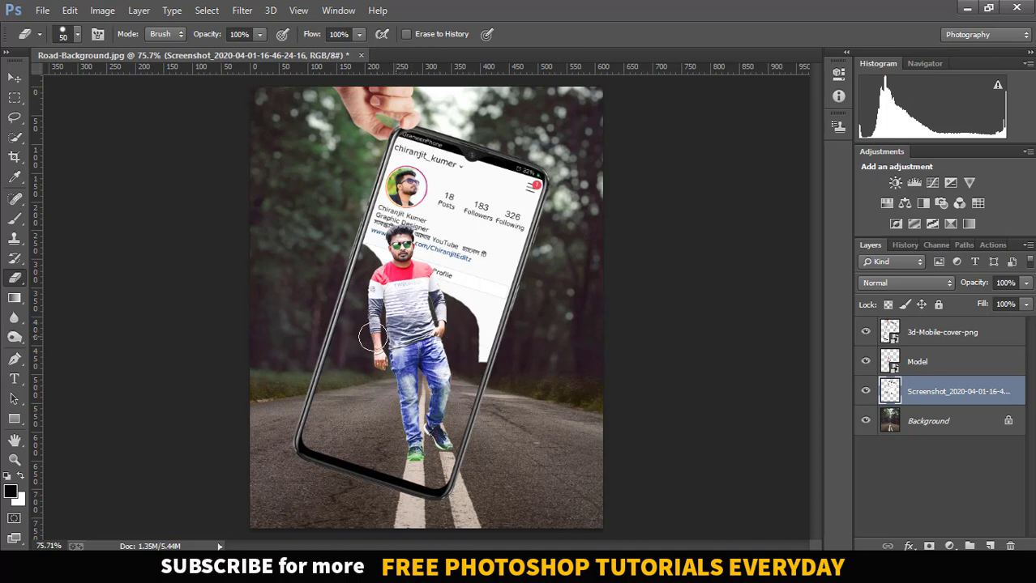
mouse_move(460, 324)
mouse_down()
mouse_move(489, 333)
mouse_move(499, 311)
mouse_move(499, 324)
mouse_move(499, 314)
mouse_move(454, 310)
mouse_move(364, 273)
mouse_move(482, 305)
mouse_up()
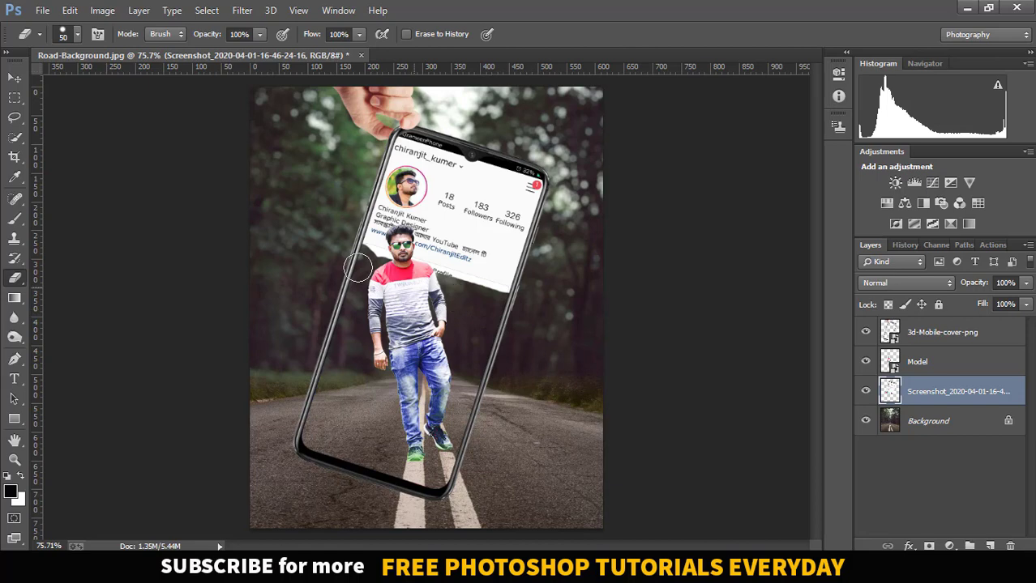
- Soften the screenshot's lower edge around the model by erasing with a soft round 50 px brush at 82% opacity
right_click(433, 297)
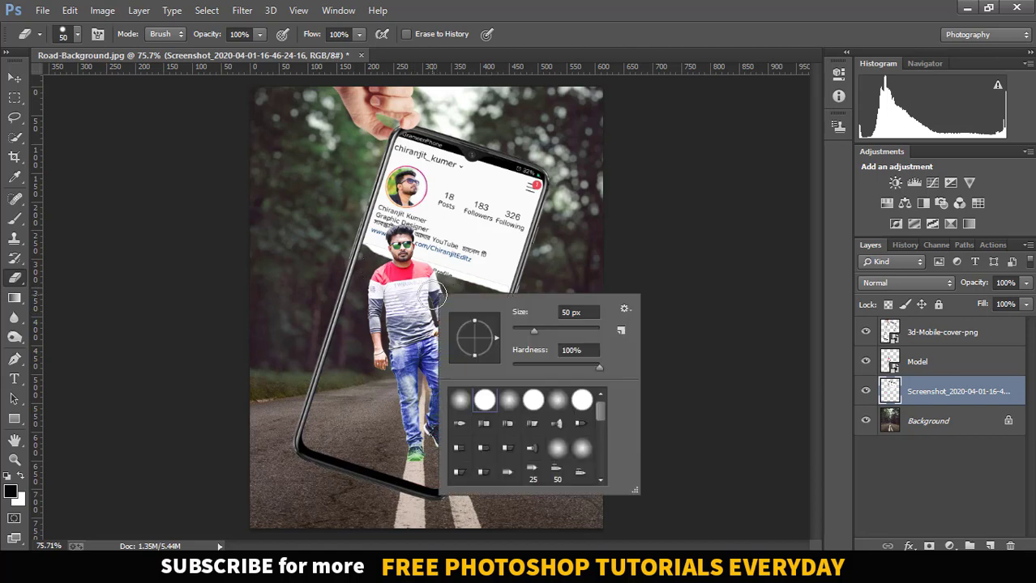
click(460, 399)
click(288, 56)
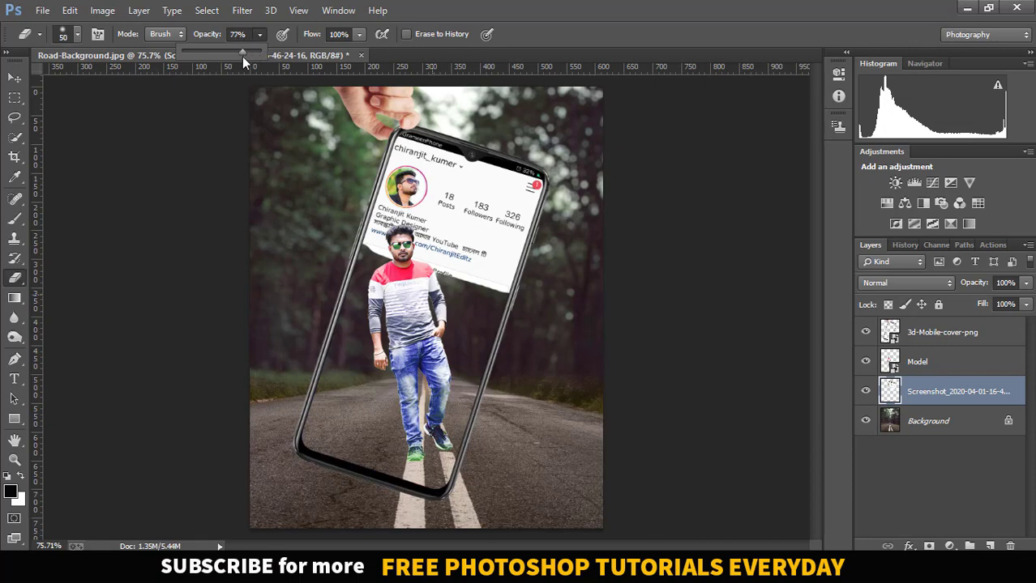
mouse_move(371, 245)
mouse_down()
mouse_move(480, 293)
mouse_move(447, 288)
mouse_move(490, 289)
mouse_move(368, 253)
mouse_move(375, 262)
mouse_up()
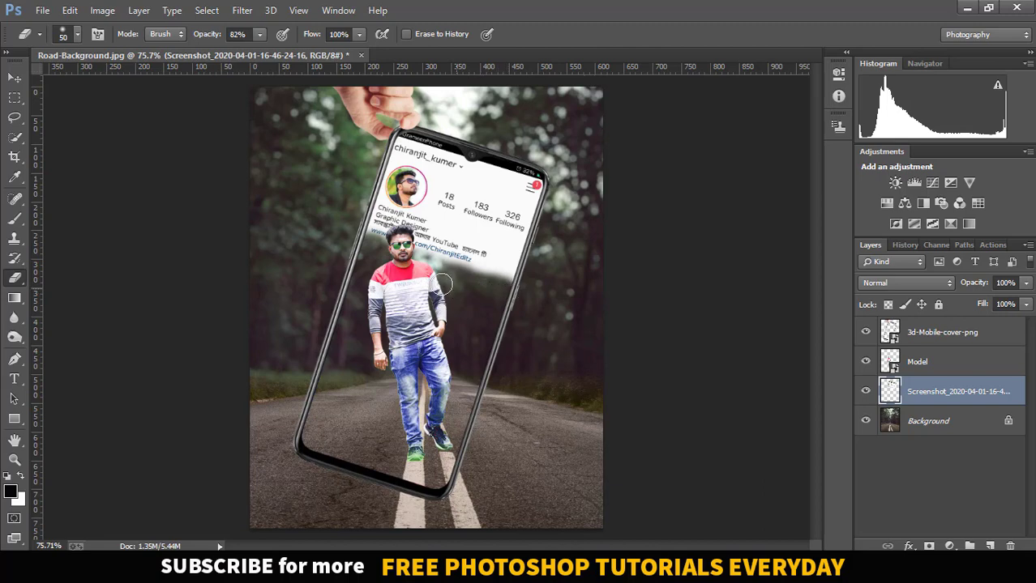
- Set the screenshot layer's opacity to 70% and its fill to 75%
click(1025, 284)
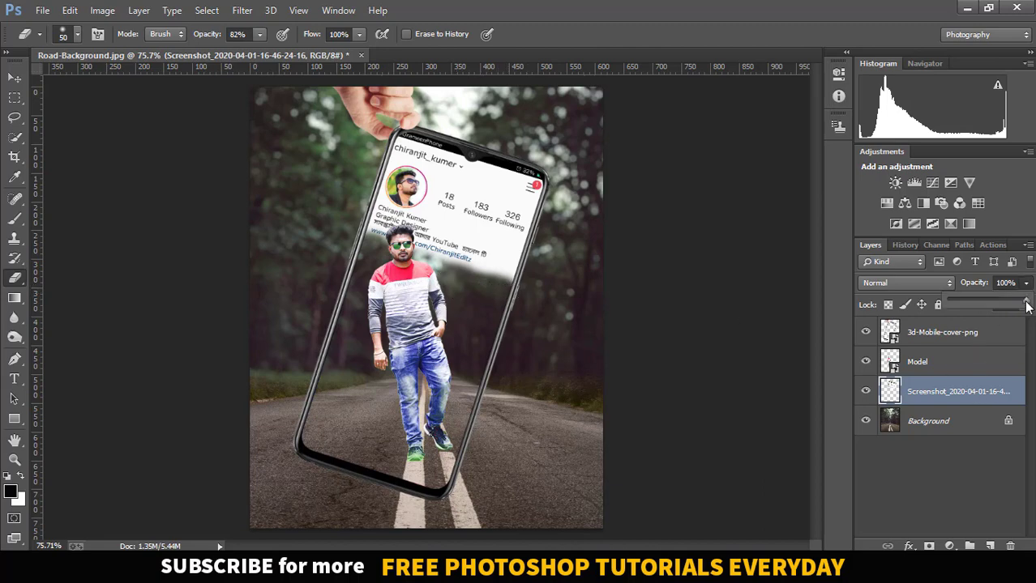
drag(1009, 305, 1008, 306)
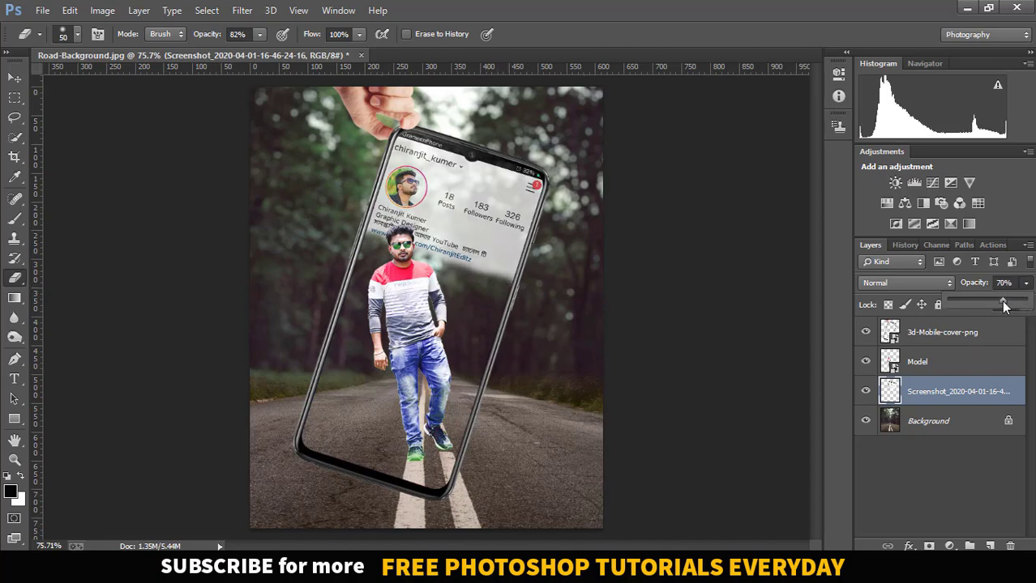
click(1025, 304)
click(1026, 304)
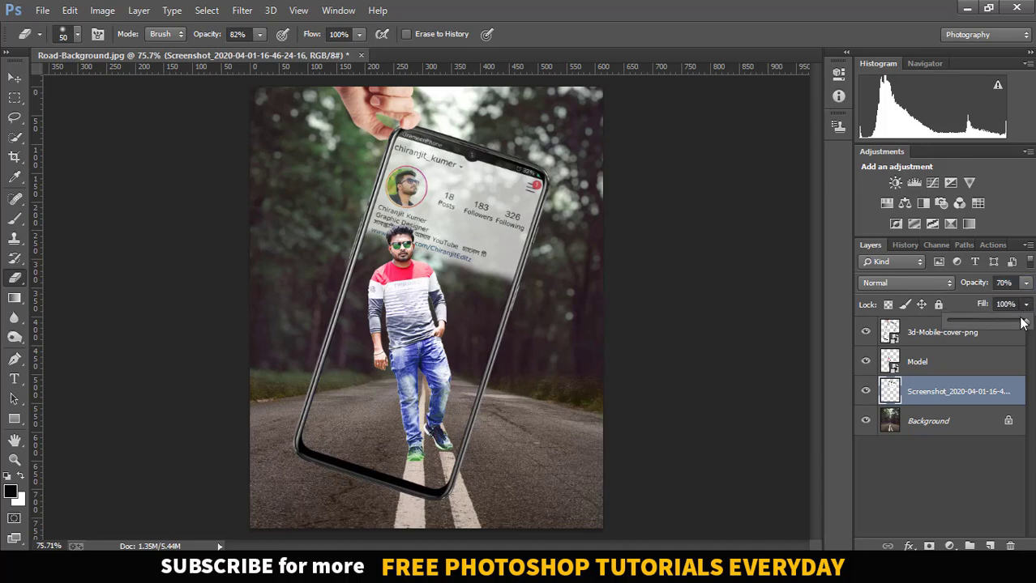
drag(1023, 324, 1011, 328)
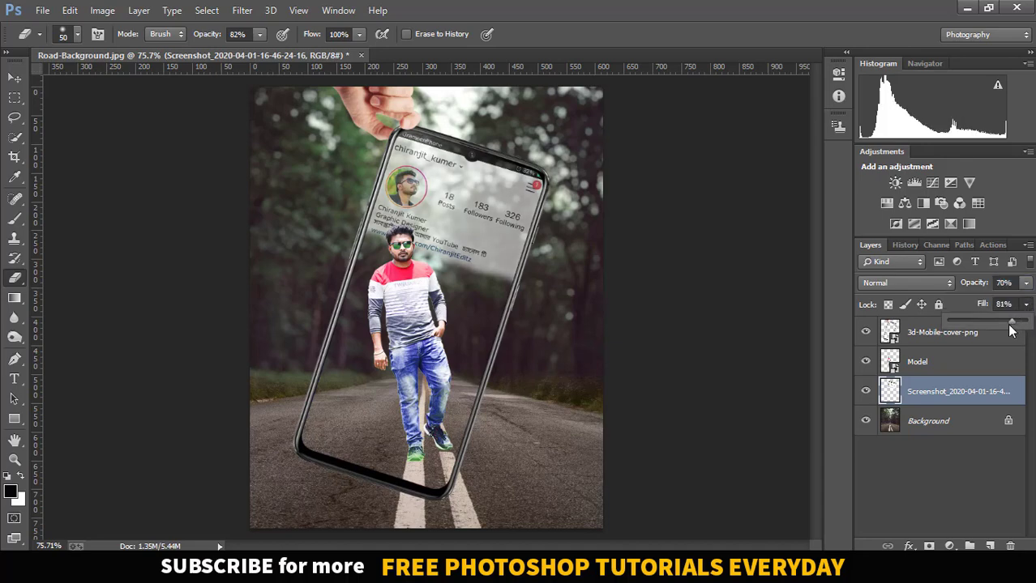
- Erase more of the screenshot's lower edge beside the model's shoulder to blend it into the background
click(504, 291)
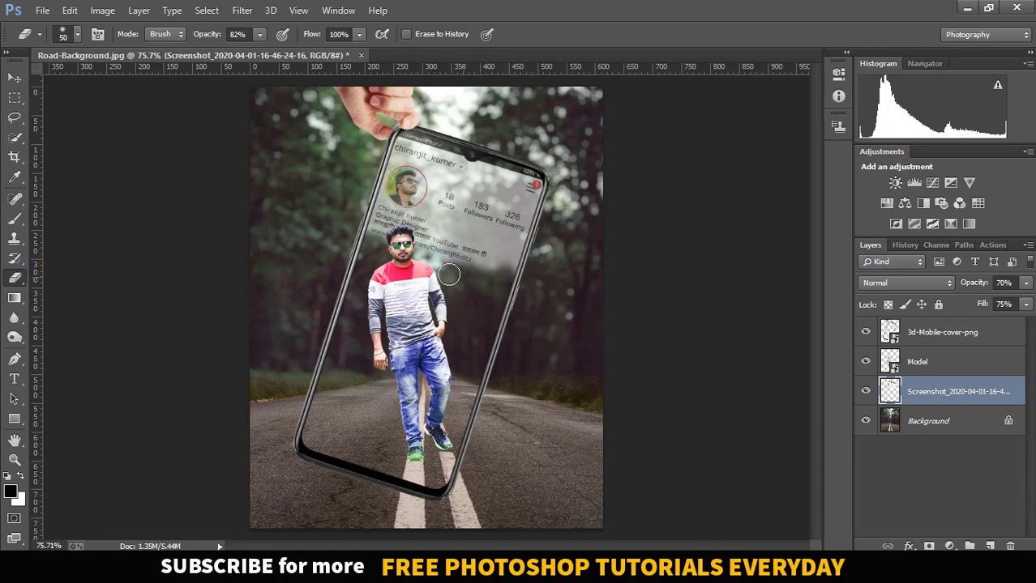
drag(455, 271, 516, 280)
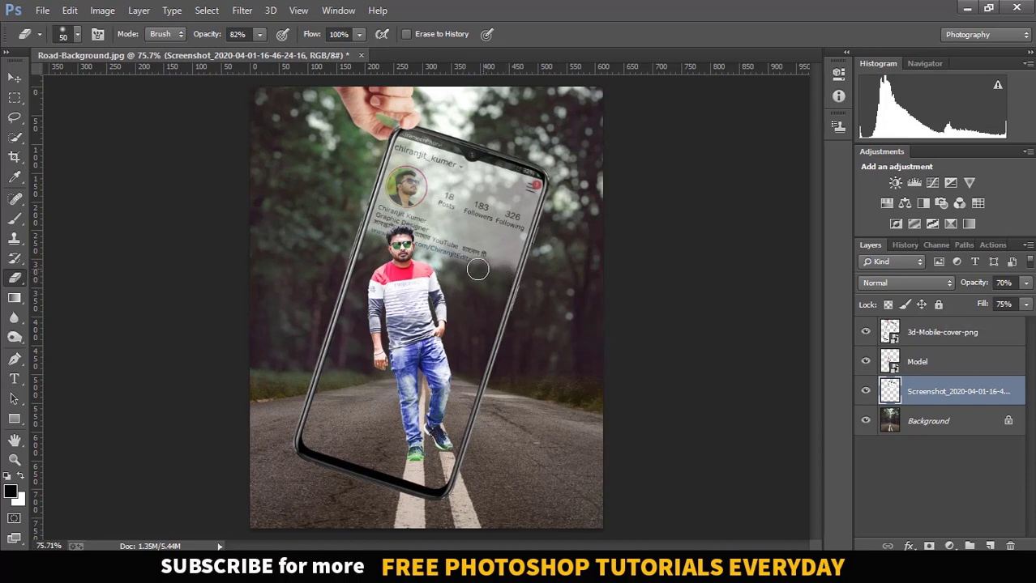
drag(460, 261, 497, 274)
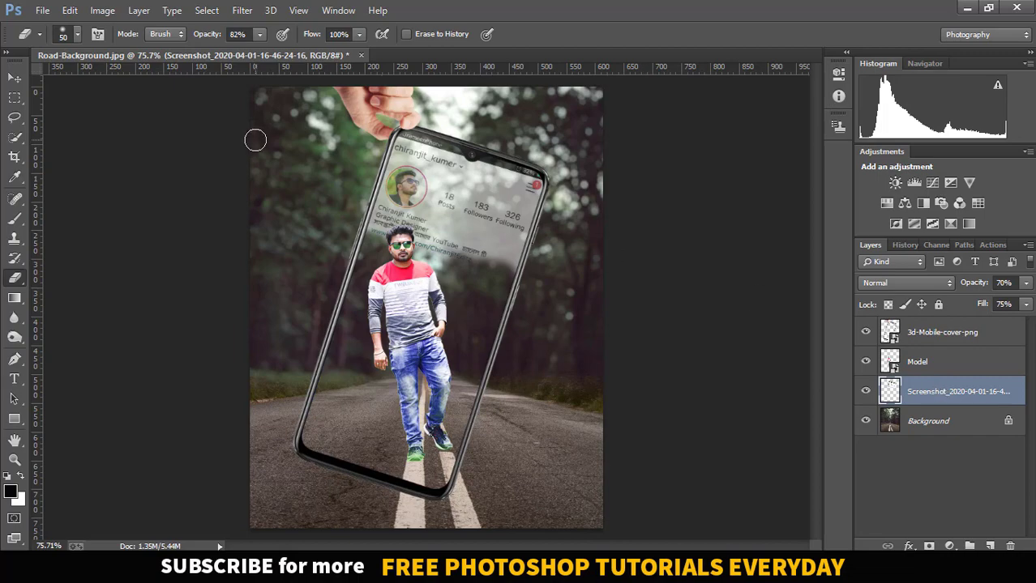
- Place the white-particals-png-1-scaled image as an embedded layer above the screenshot layer at its default size
click(42, 10)
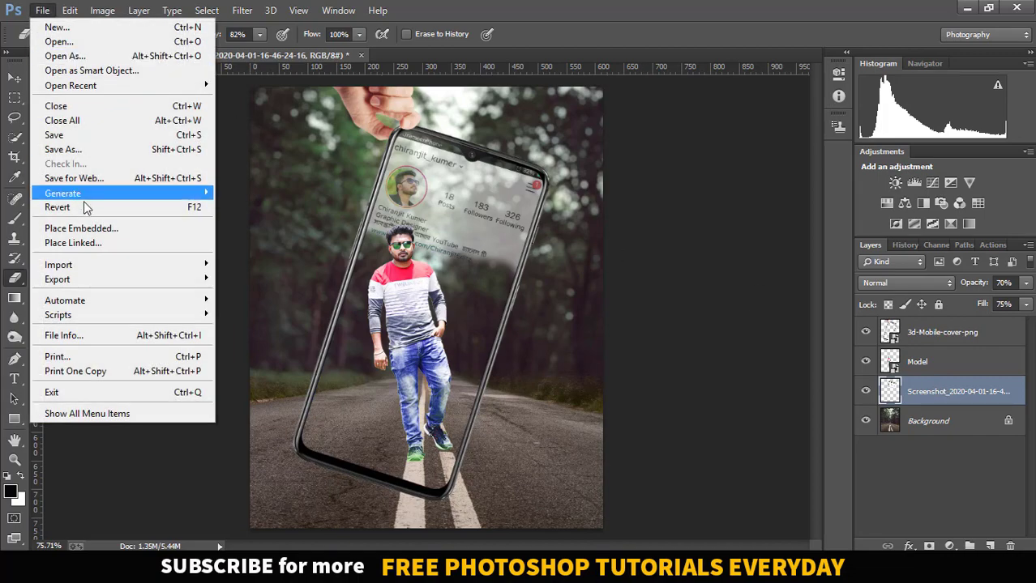
click(90, 230)
click(499, 125)
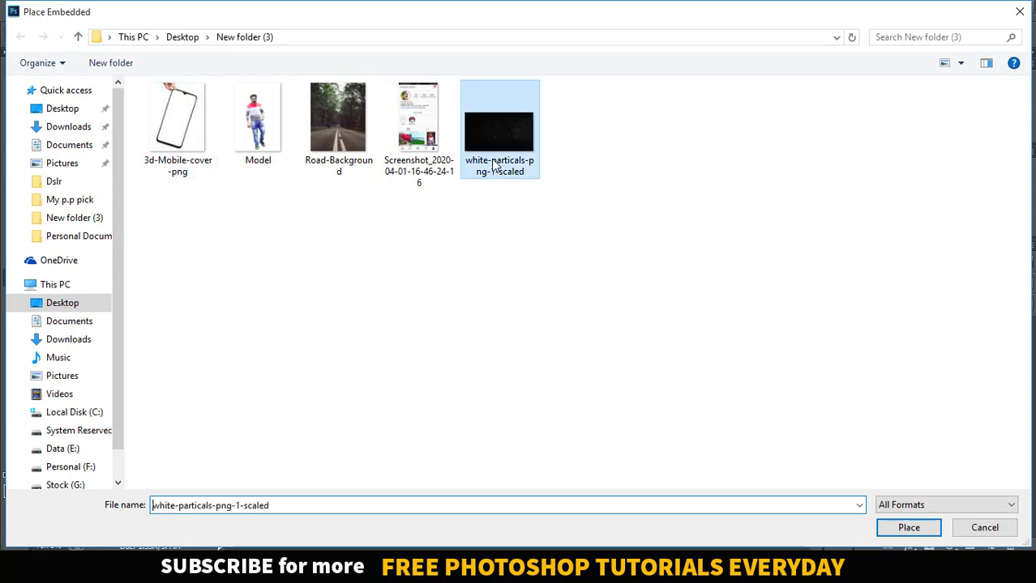
click(911, 528)
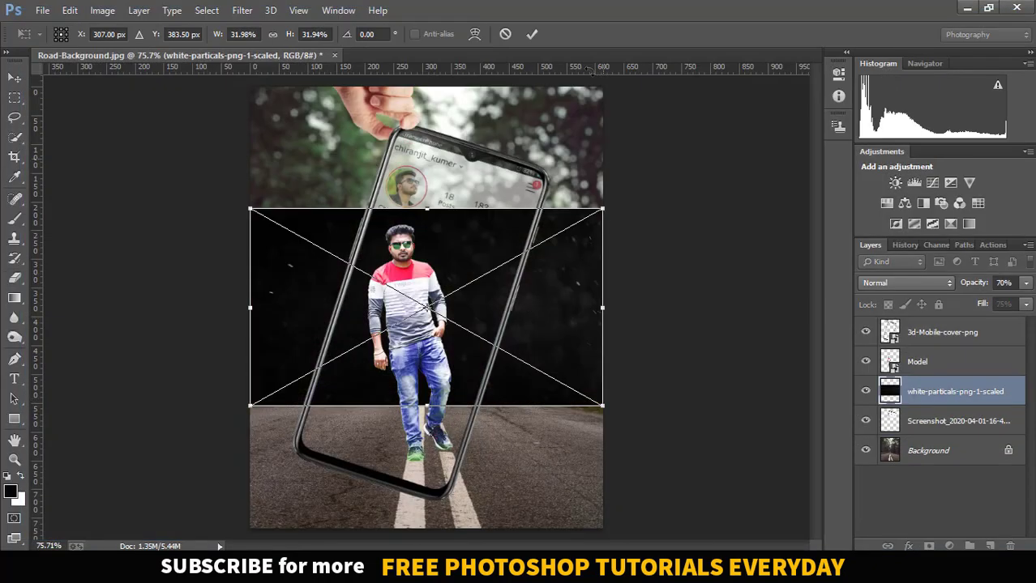
click(530, 36)
key(e)
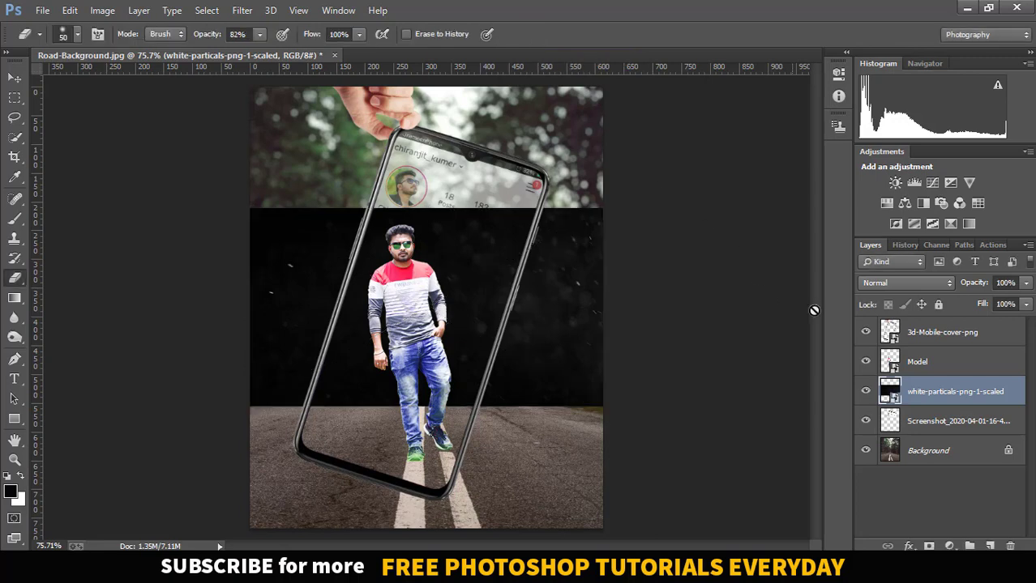
- Set the particles layer's blend mode to Screen and move it up over the upper part of the image
click(892, 283)
click(892, 128)
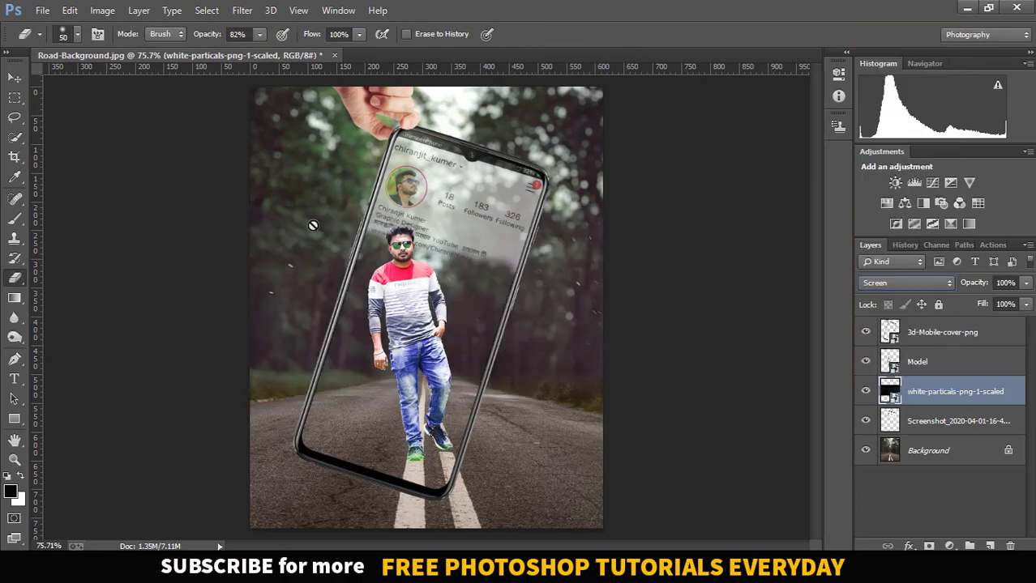
click(14, 77)
drag(572, 352, 559, 232)
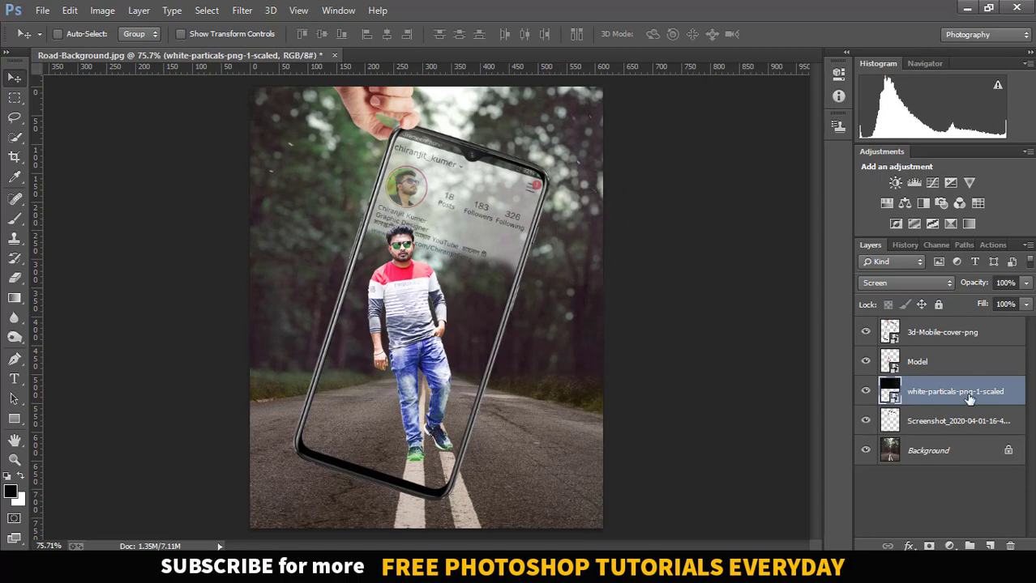
- Add a new empty layer directly beneath the Model layer
click(938, 370)
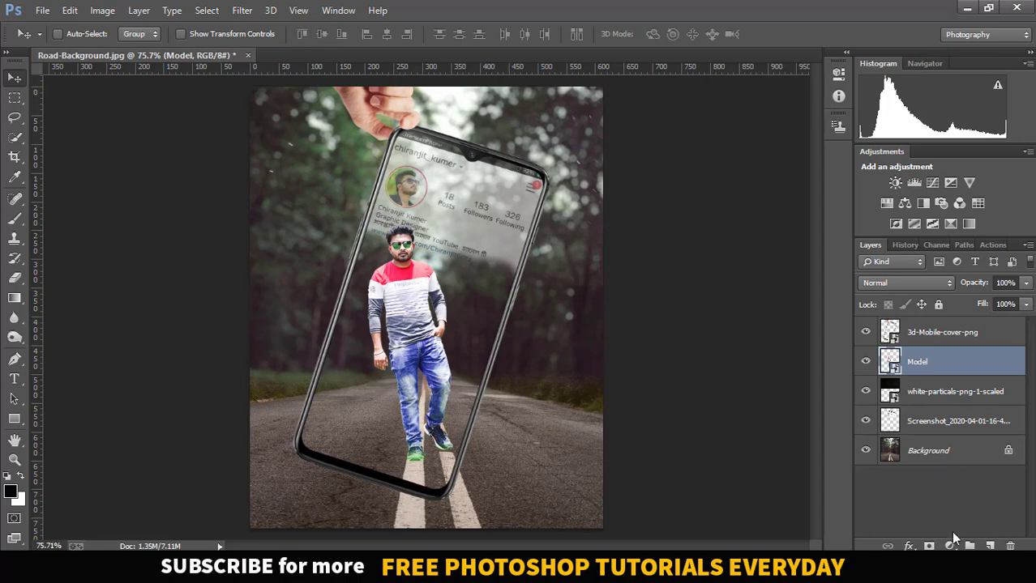
click(990, 546)
drag(916, 360, 924, 405)
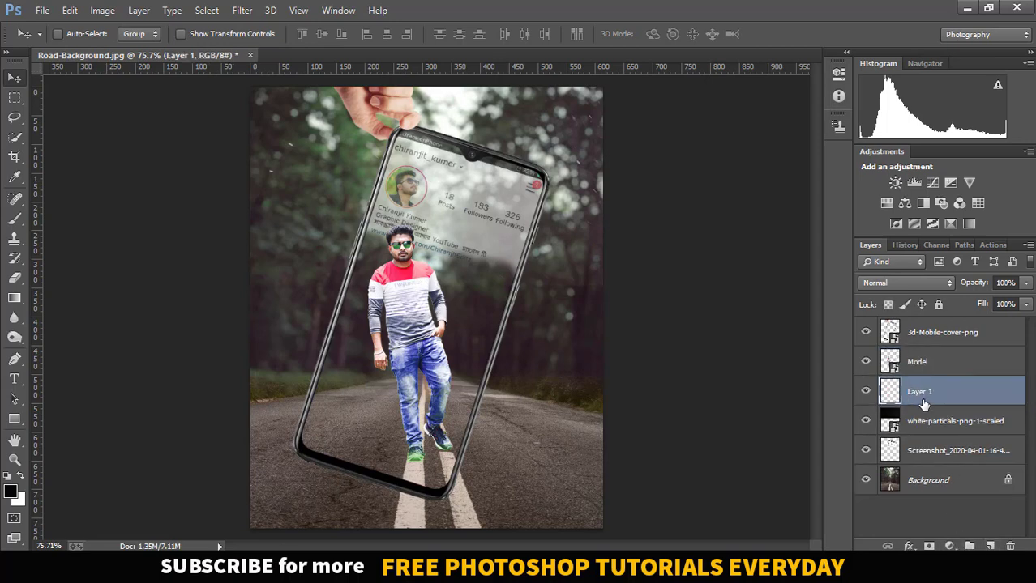
- Paint a black shadow under the model's shoes on the new layer with a soft round brush, 35 to 40 px, at 100% opacity
click(15, 218)
right_click(385, 356)
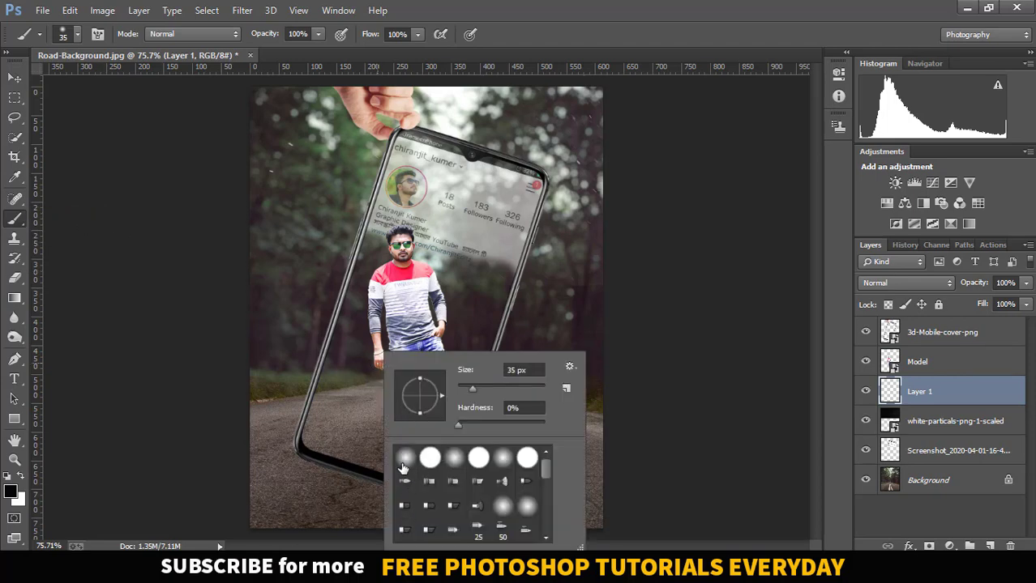
click(113, 363)
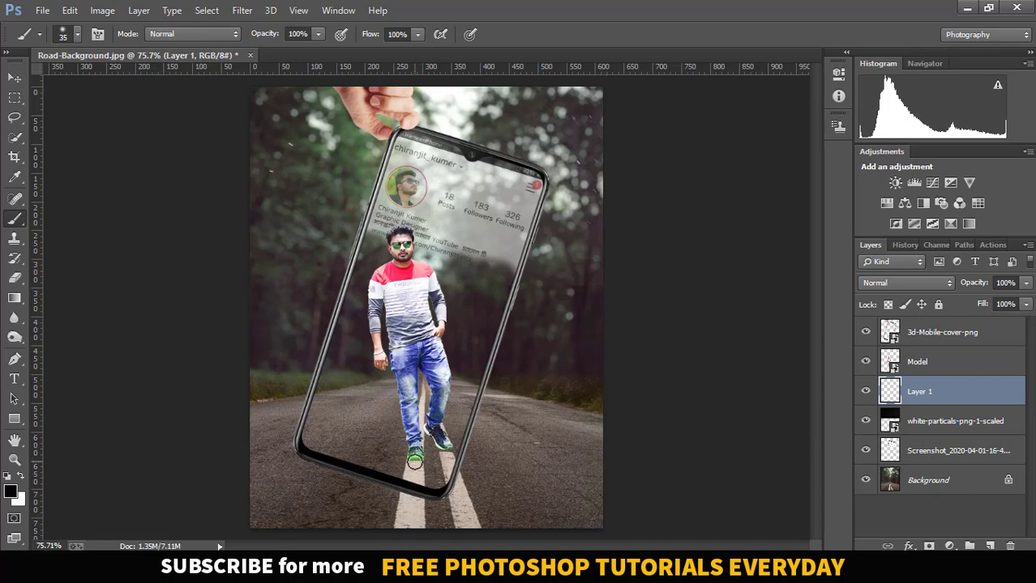
drag(413, 459, 414, 460)
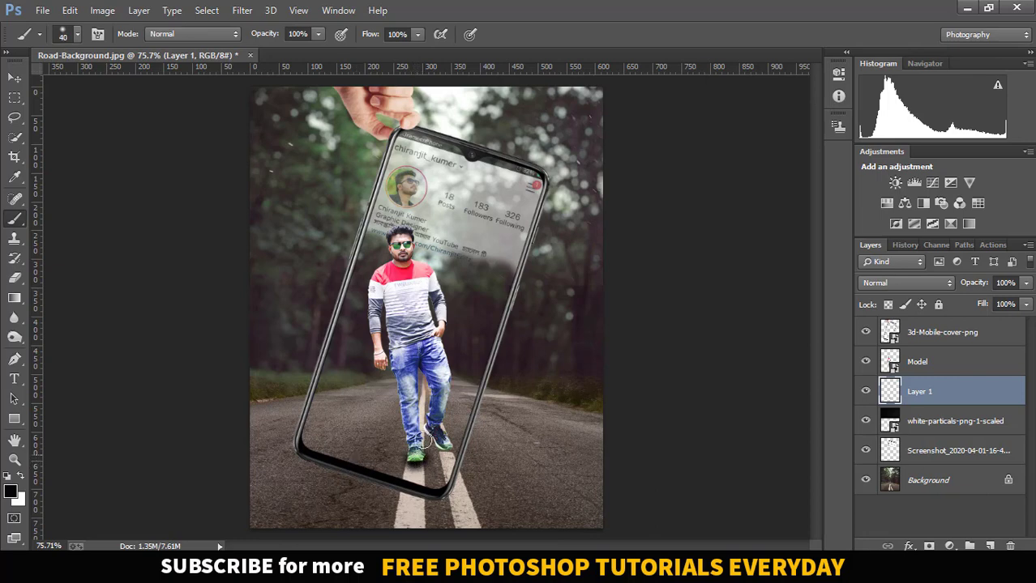
scroll(389, 389, down, 1)
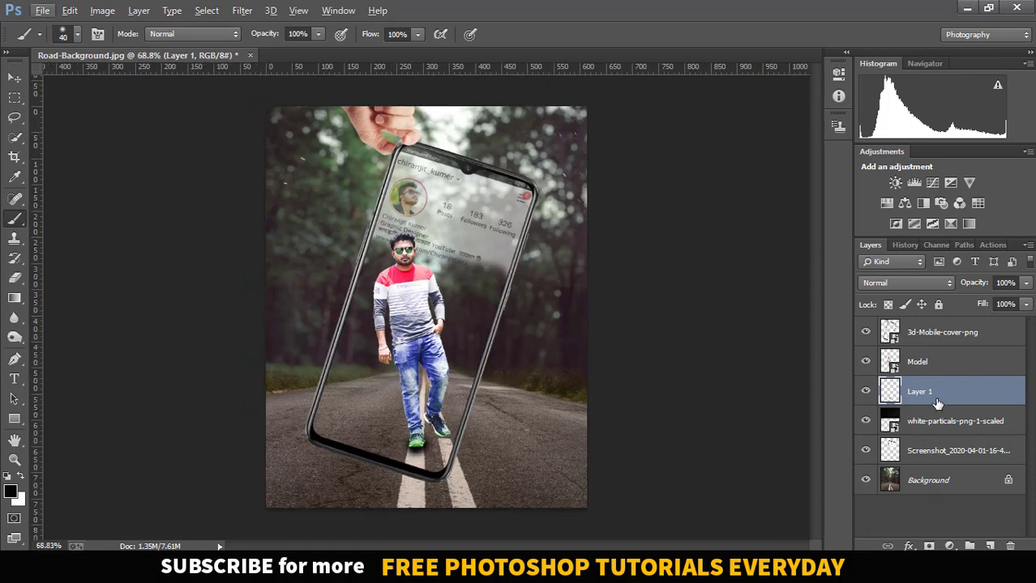
- Place another embedded copy of white-particals-png-1-scaled above the Model layer, moved down about 234 px over the image's lower half
click(946, 425)
click(931, 338)
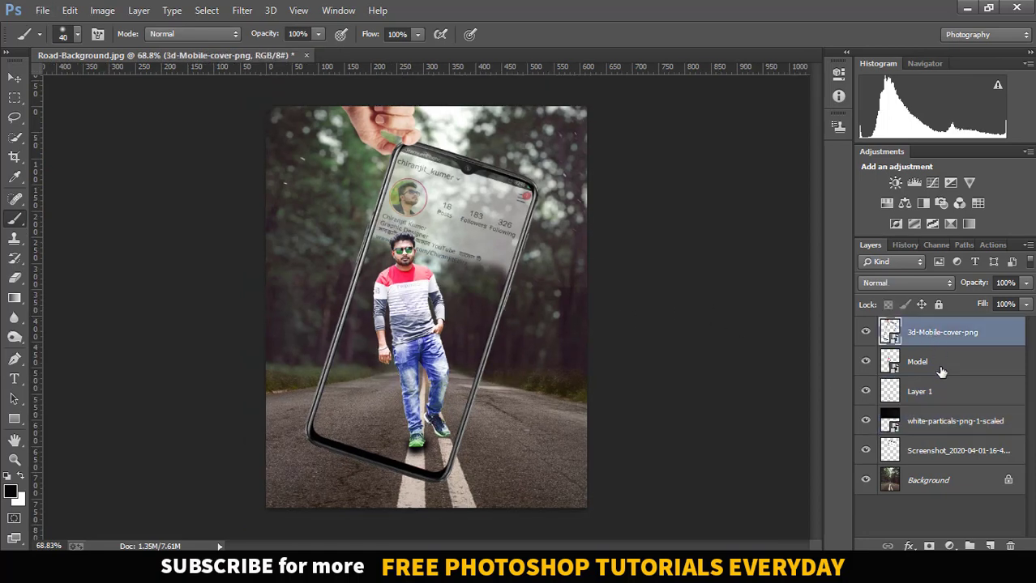
click(941, 370)
click(42, 10)
click(141, 228)
click(499, 142)
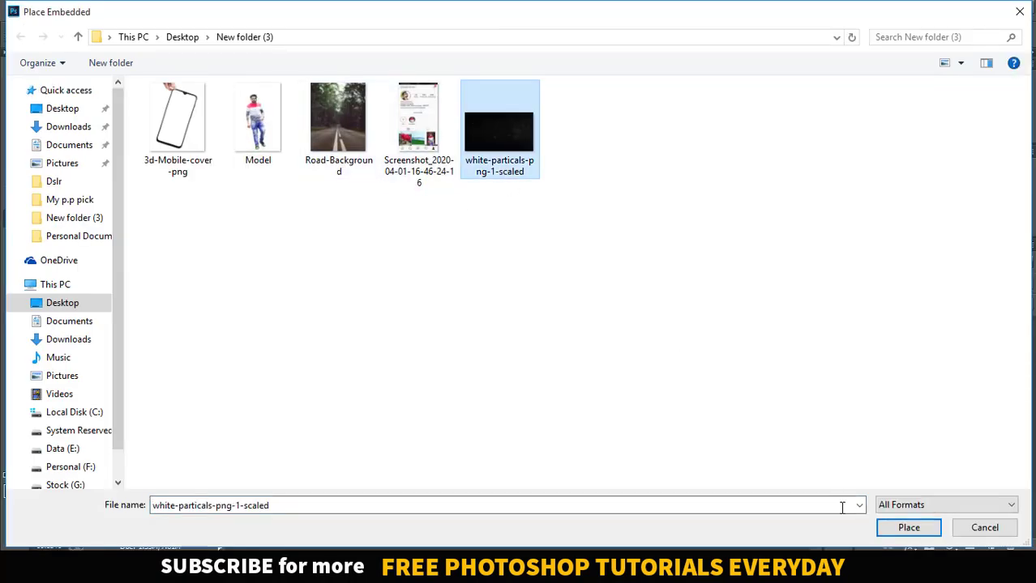
click(901, 528)
drag(543, 278, 544, 403)
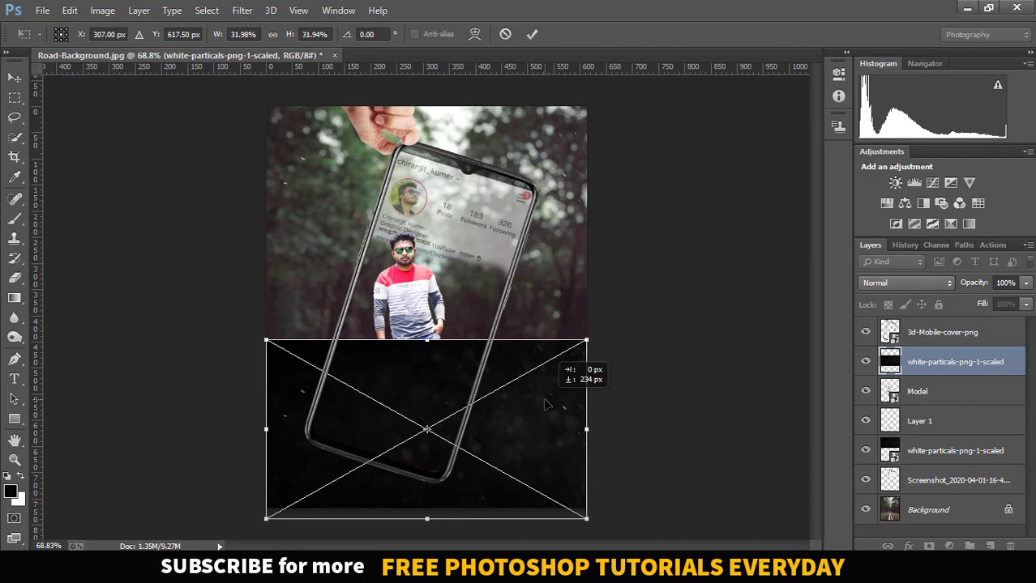
click(531, 34)
key(b)
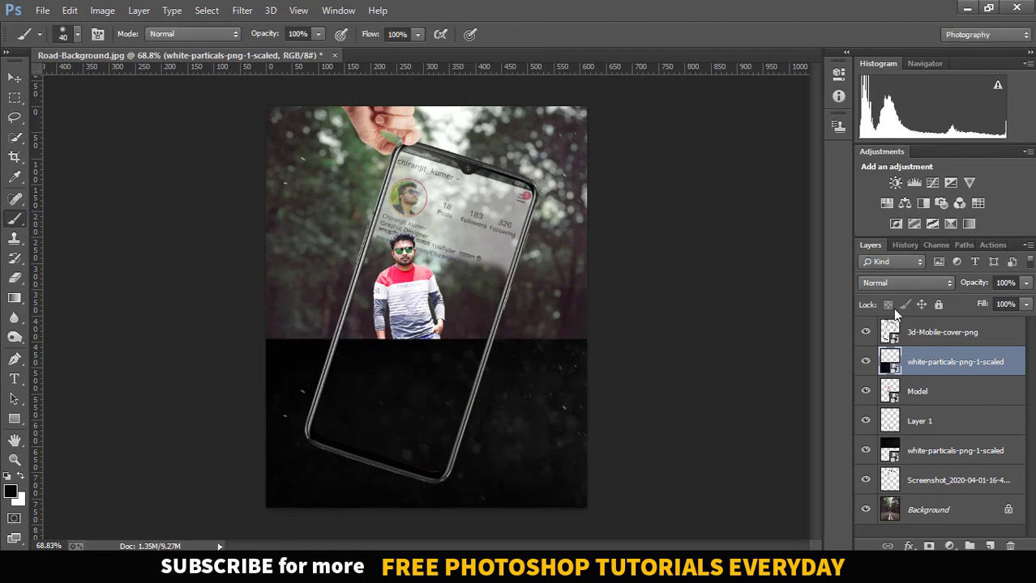
- Set the blend mode of the second particles layer to Screen
click(908, 283)
click(891, 126)
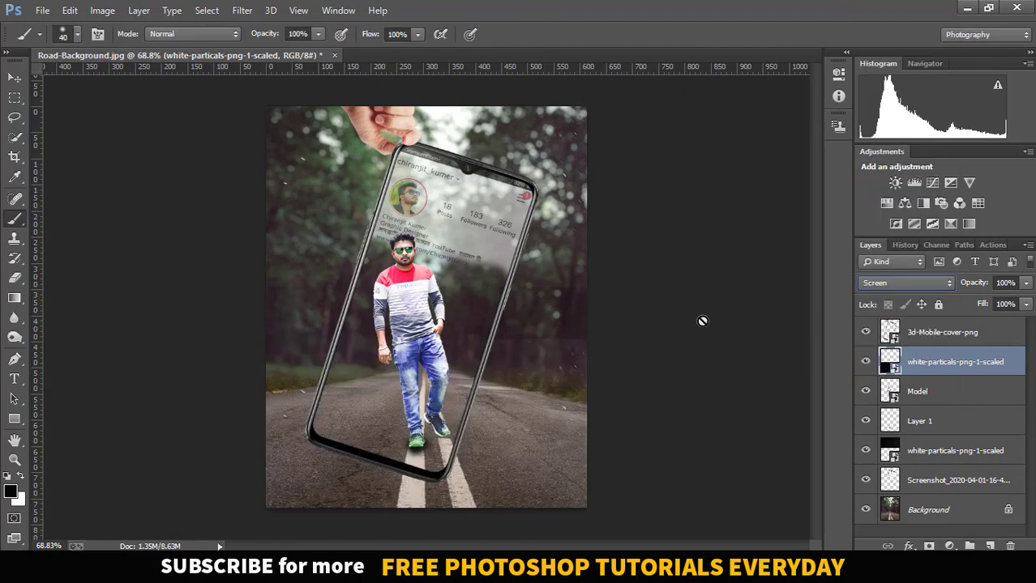
click(15, 79)
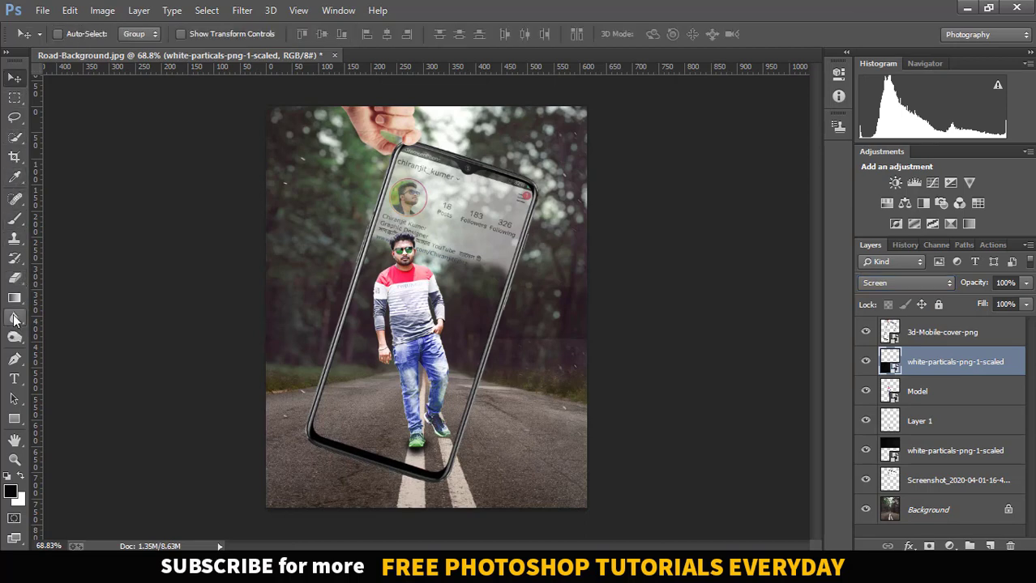
- Rasterize the upper white-particals-png-1-scaled layer and erase its hard upper edge with a soft 50 px eraser at 57% opacity
click(14, 278)
click(64, 273)
right_click(320, 286)
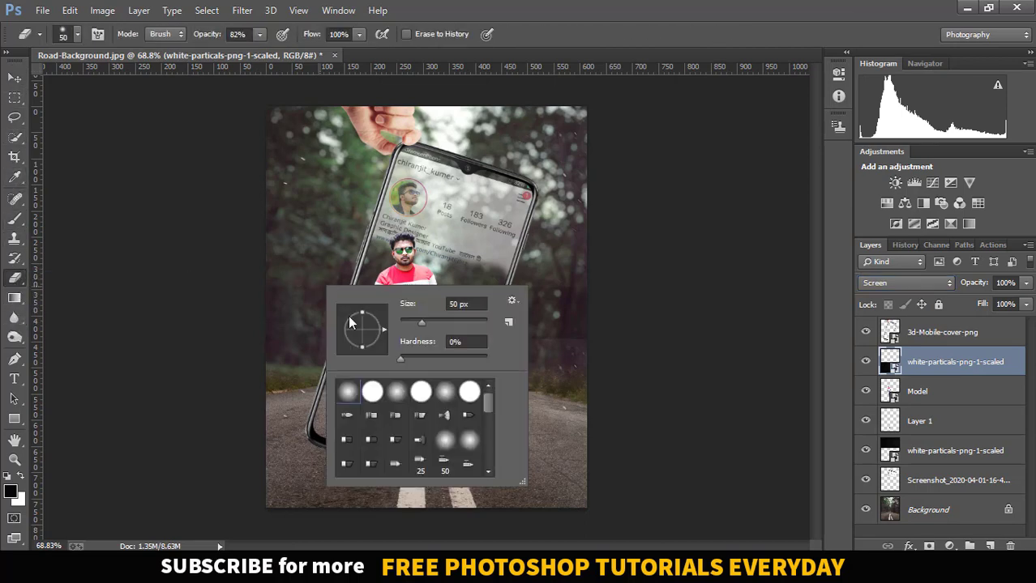
click(260, 35)
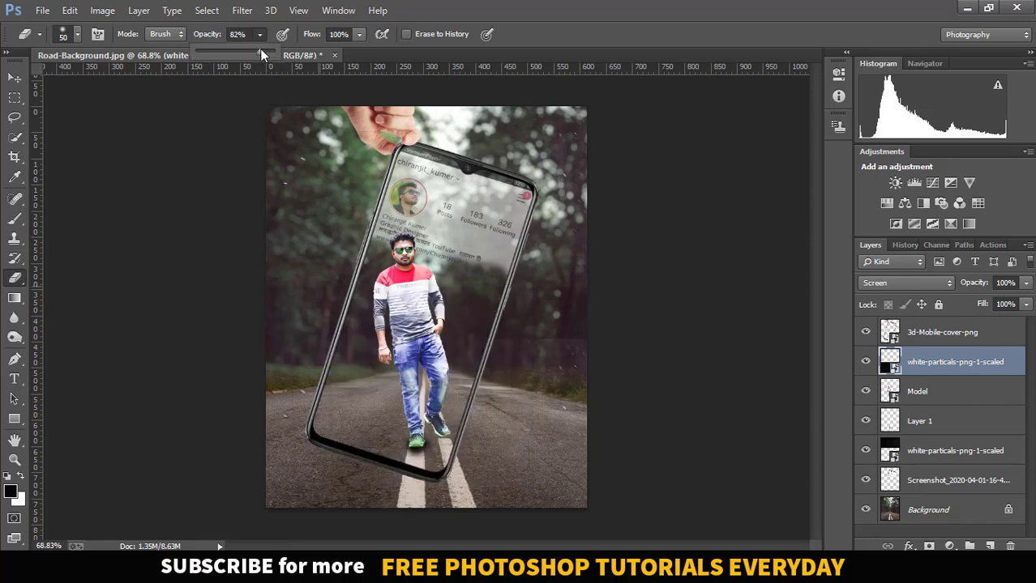
drag(244, 53, 237, 53)
click(580, 335)
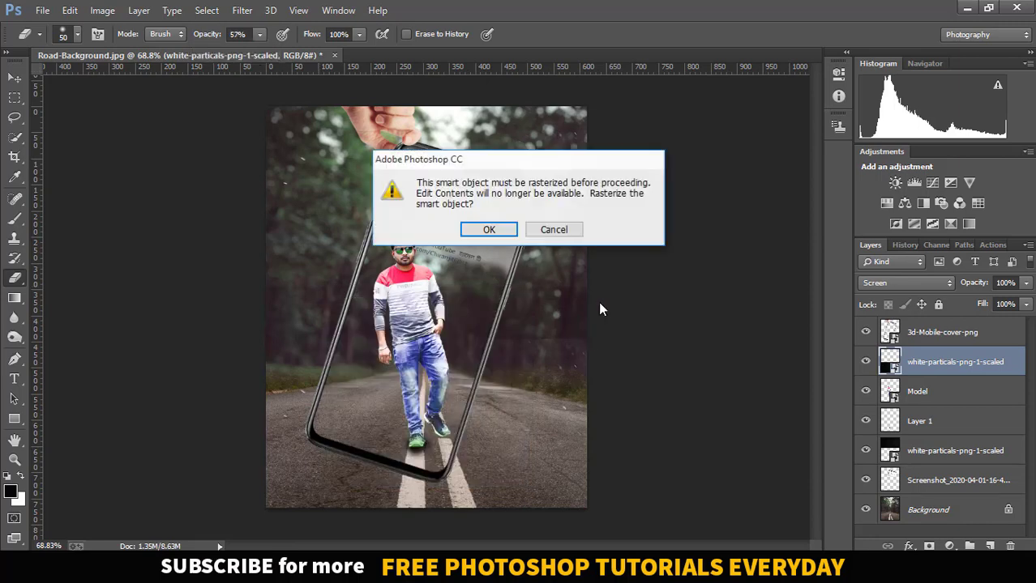
click(489, 230)
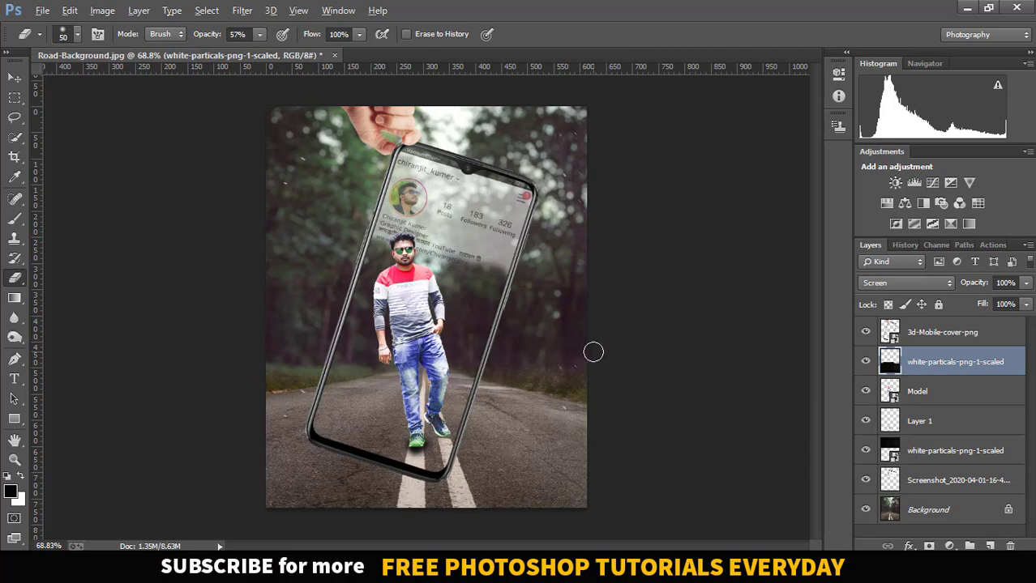
- Merge all visible layers of the composite into the Background layer
scroll(593, 352, down, 2)
click(890, 336)
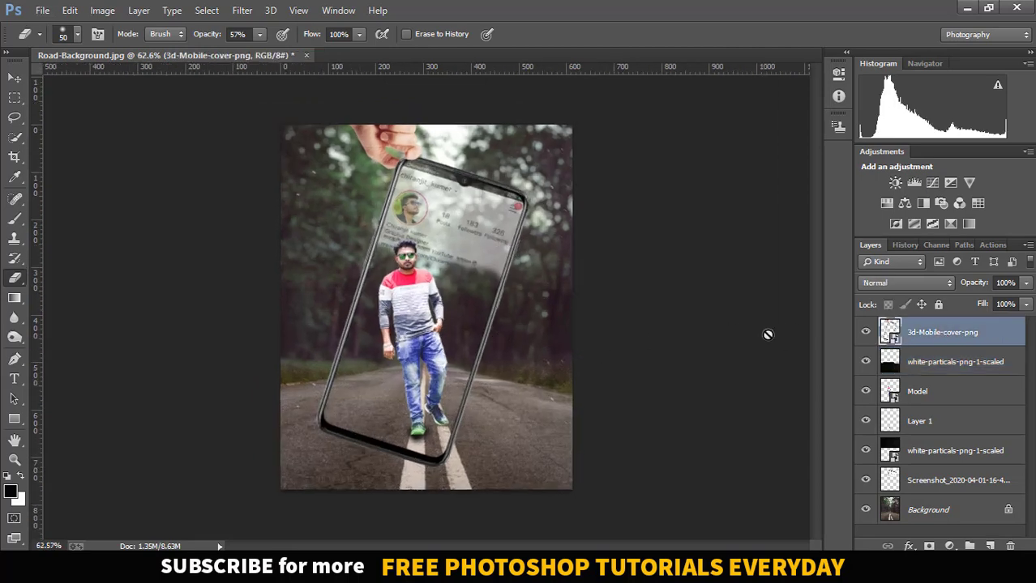
scroll(474, 304, up, 4)
scroll(382, 283, down, 1)
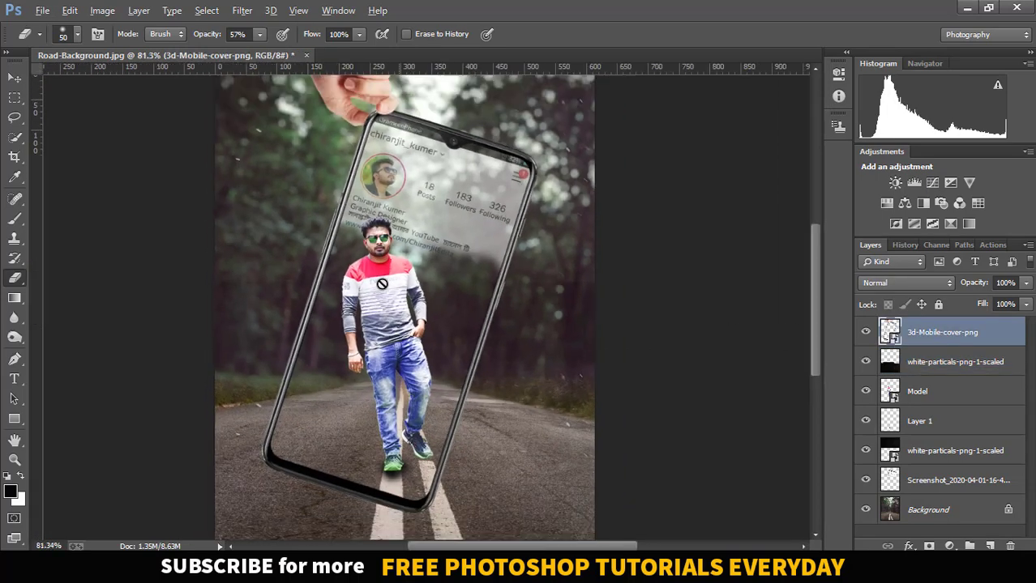
right_click(965, 336)
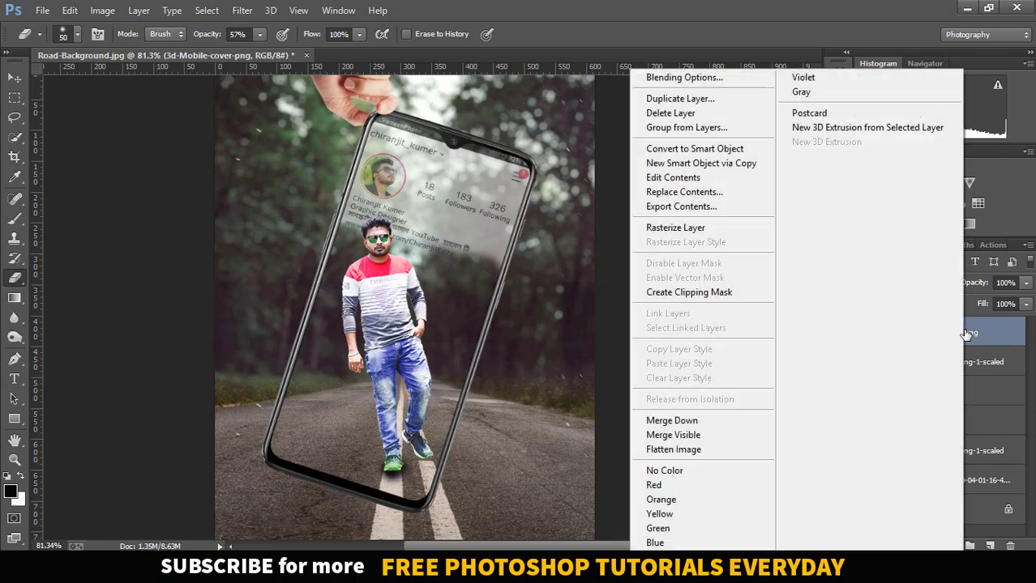
click(719, 437)
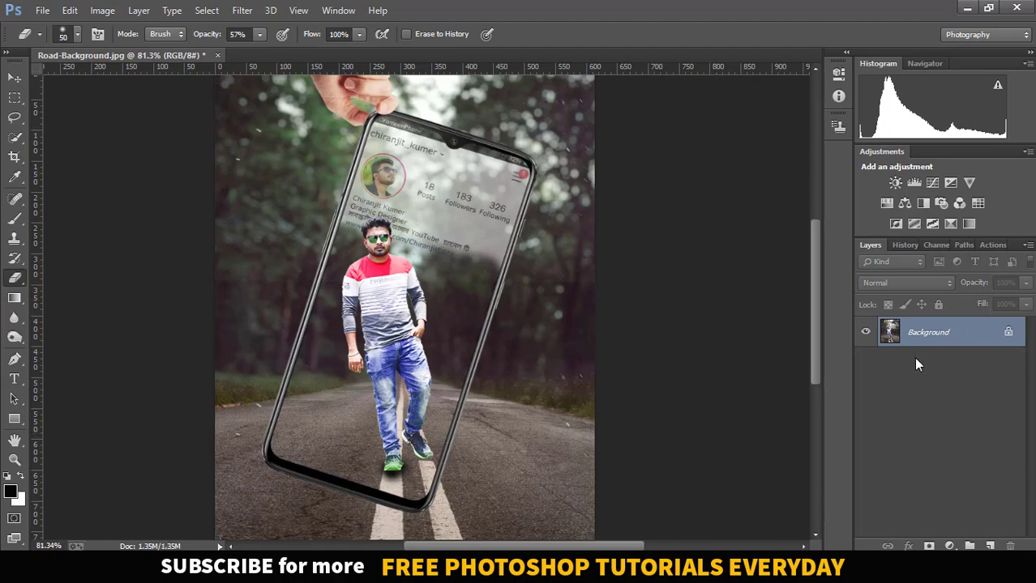
- Start the Camera Raw filter on the merged image and set Exposure to +0.35 and Contrast to +57
click(237, 11)
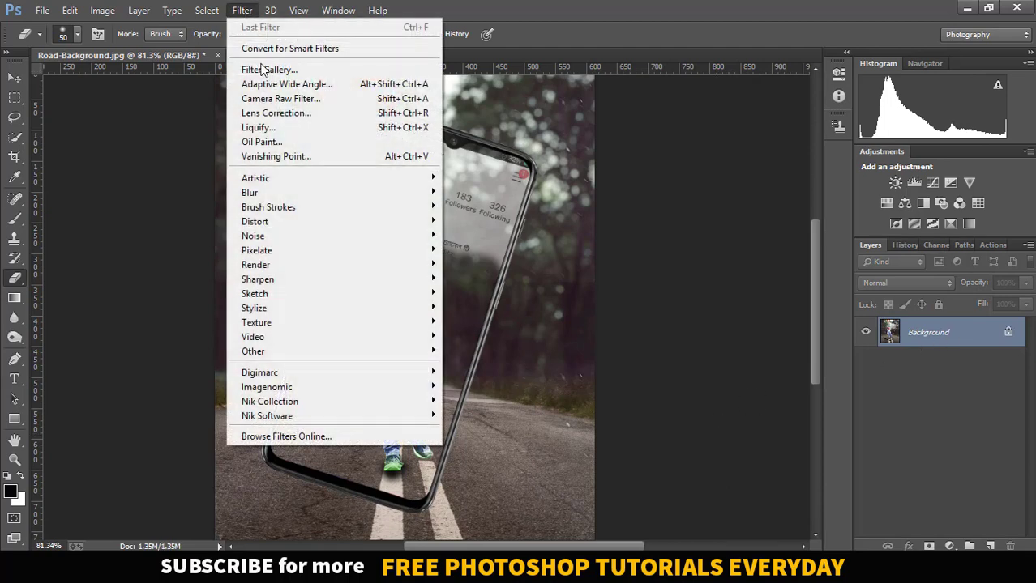
click(272, 99)
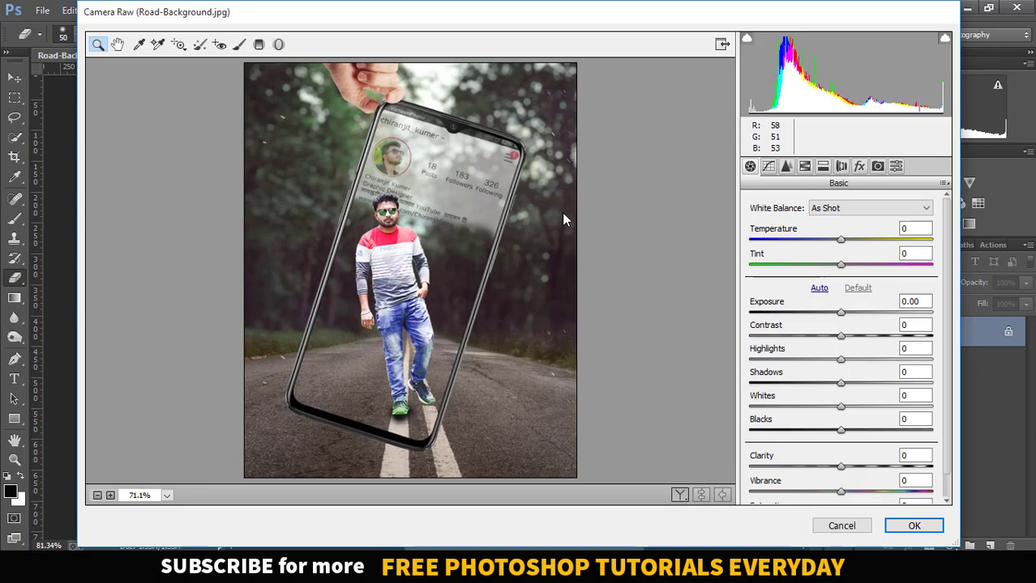
drag(841, 314, 894, 341)
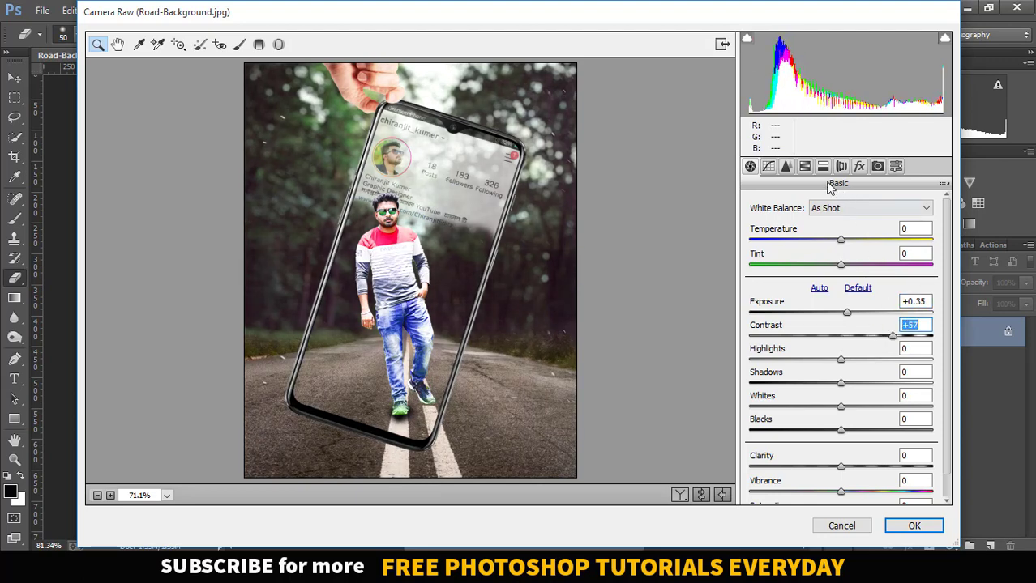
- Set the HSL luminance of Oranges to +4 and of Greens to +18
click(806, 166)
drag(852, 297, 849, 300)
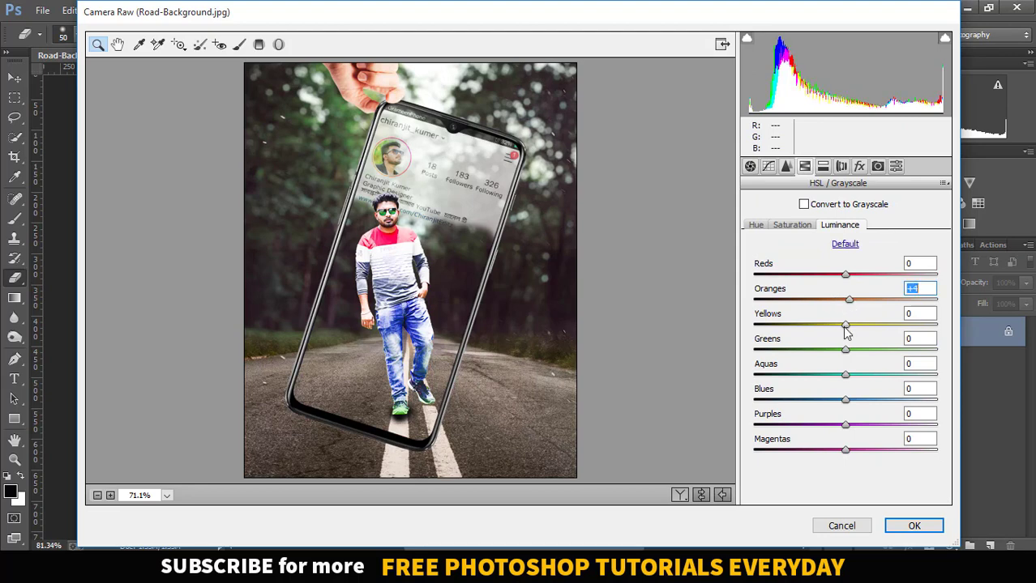
mouse_move(845, 349)
mouse_down()
mouse_move(892, 350)
mouse_move(854, 353)
mouse_move(865, 354)
mouse_up()
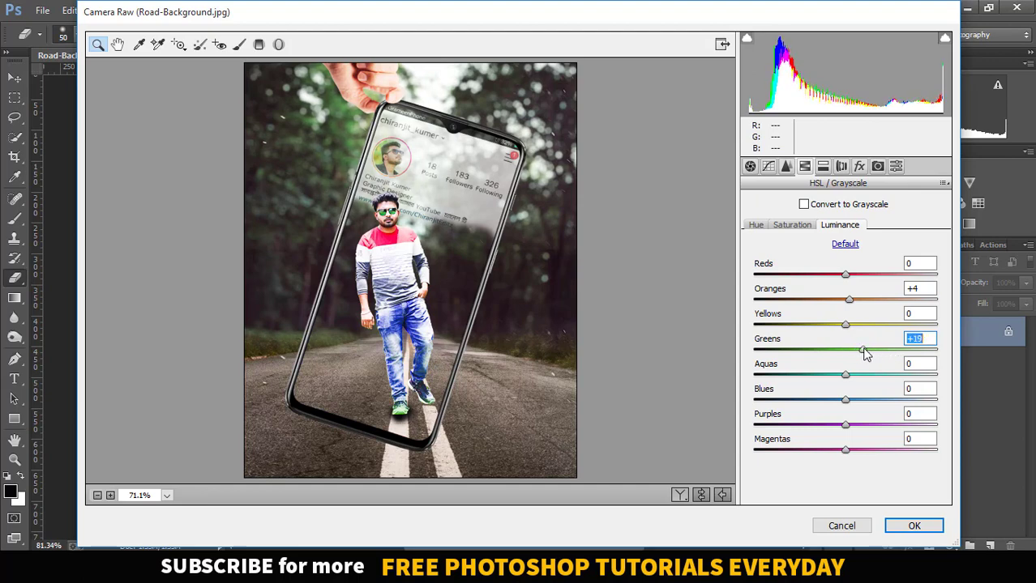
click(840, 166)
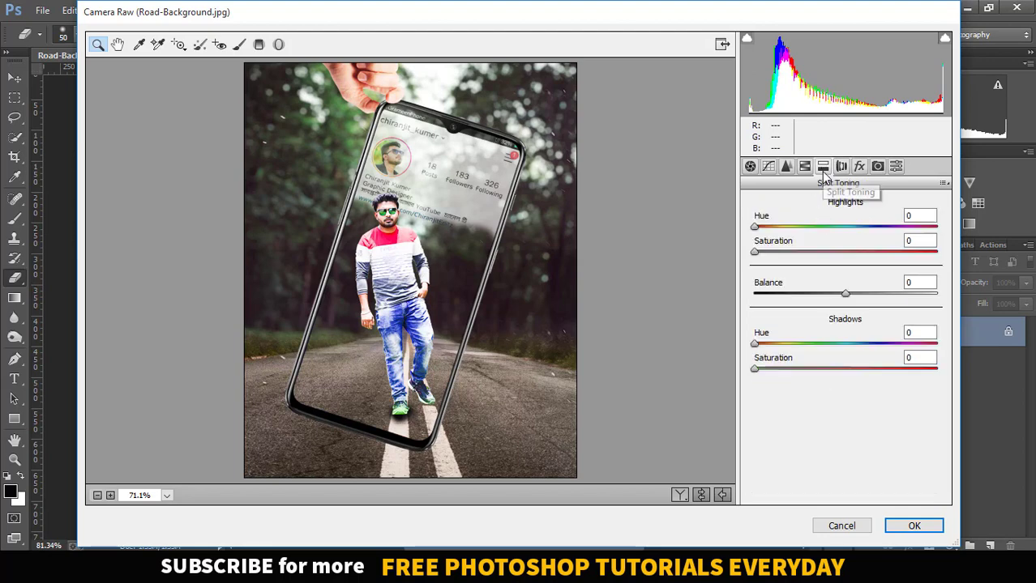
- Set the Oranges saturation to +14 and the Oranges hue to -18, and apply the Camera Raw adjustments
click(805, 169)
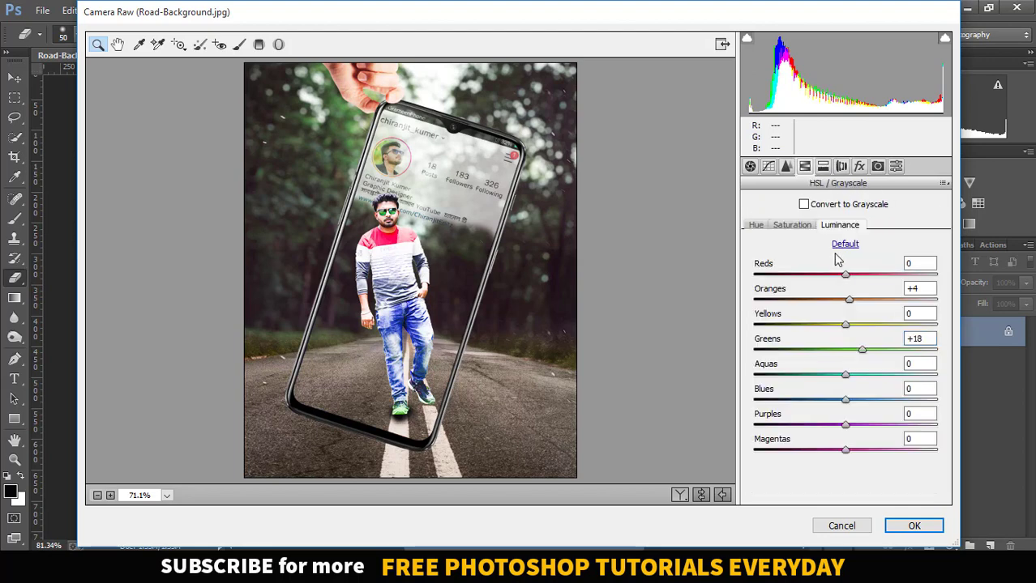
click(793, 226)
drag(847, 303, 861, 304)
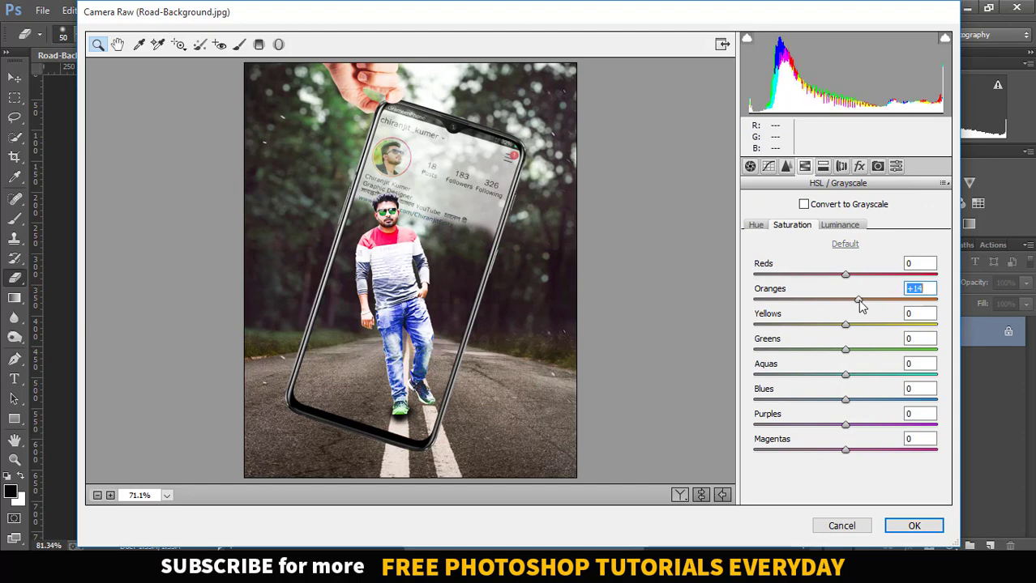
click(756, 226)
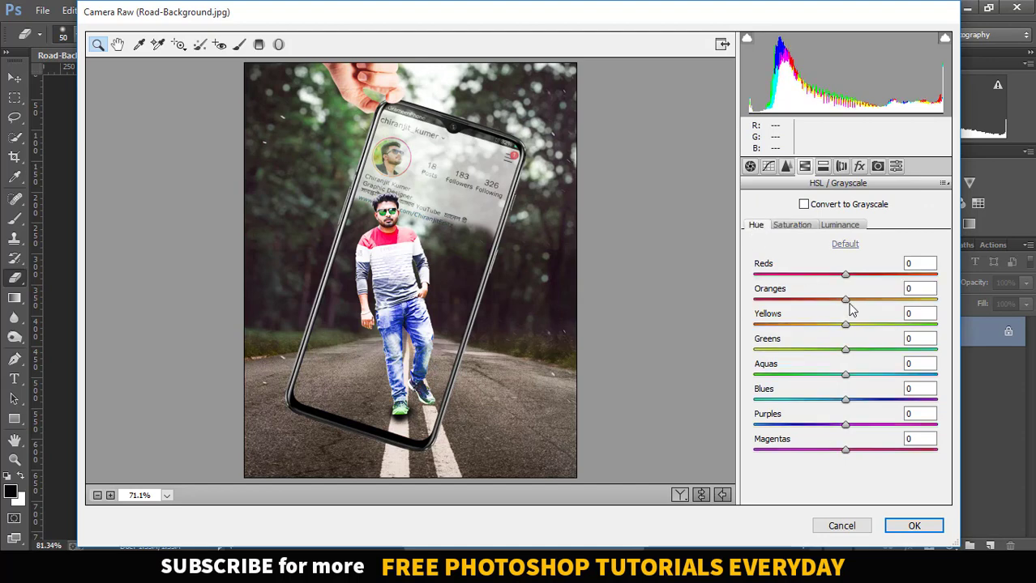
mouse_move(847, 303)
mouse_down()
mouse_move(826, 304)
mouse_move(862, 303)
mouse_move(833, 304)
mouse_up()
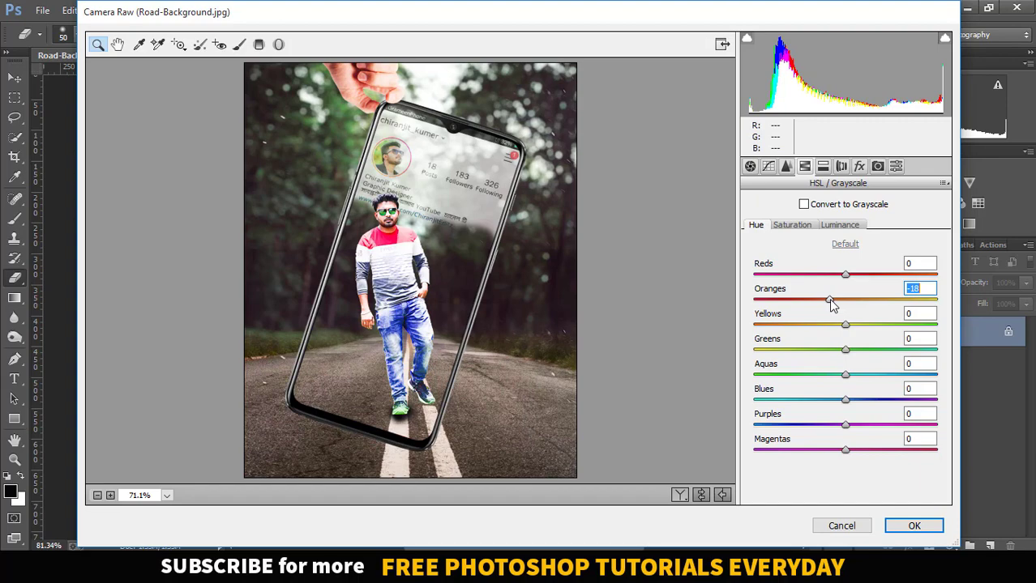
click(925, 527)
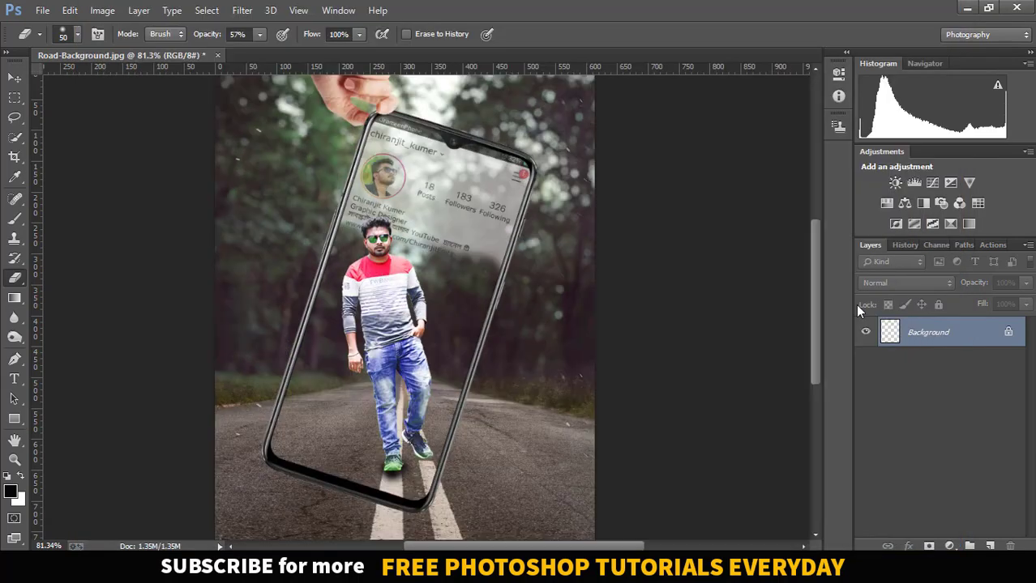